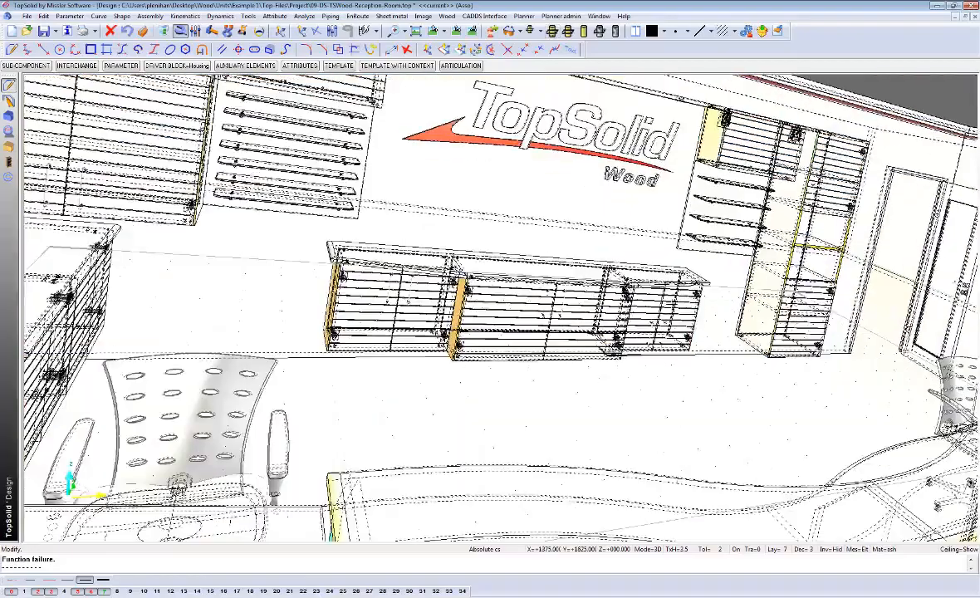
Step: Turn on layers 1 and 4 and show the invisible elements with the parameter dimensions of the back-wall cabinets
{"action": "scroll", "coordinate": [662, 296], "scroll_direction": "up", "scroll_amount": 5}
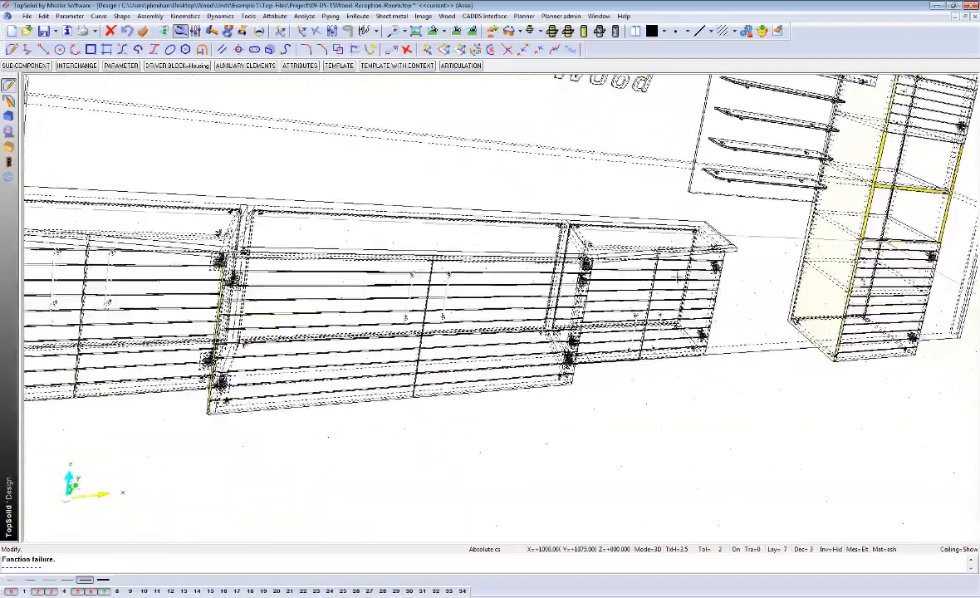
{"action": "middle_click_drag", "start_coordinate": [662, 295], "coordinate": [632, 298]}
{"action": "scroll", "coordinate": [677, 272], "scroll_direction": "down", "scroll_amount": 5}
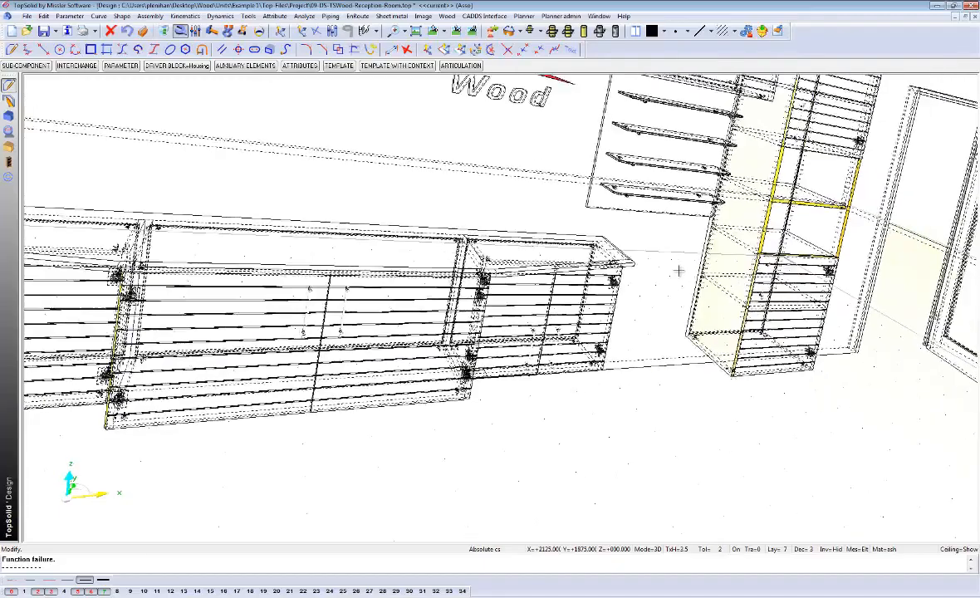
{"action": "middle_click_drag", "start_coordinate": [490, 320], "coordinate": [322, 319]}
{"action": "middle_click_drag", "start_coordinate": [406, 270], "coordinate": [496, 265]}
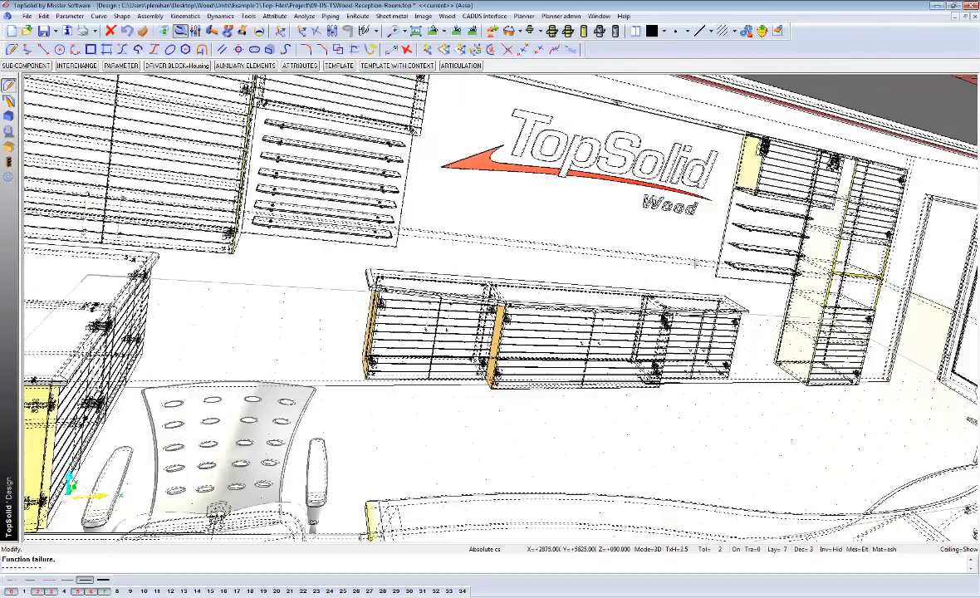
{"action": "middle_click_drag", "start_coordinate": [709, 280], "coordinate": [641, 304]}
{"action": "middle_click_drag", "start_coordinate": [735, 303], "coordinate": [700, 310]}
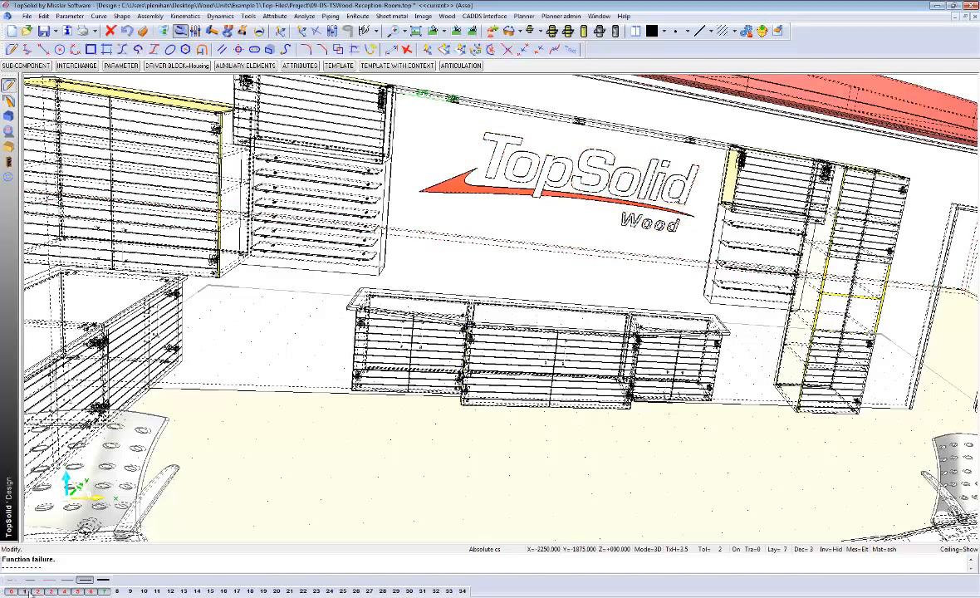
{"action": "left_click", "coordinate": [822, 552]}
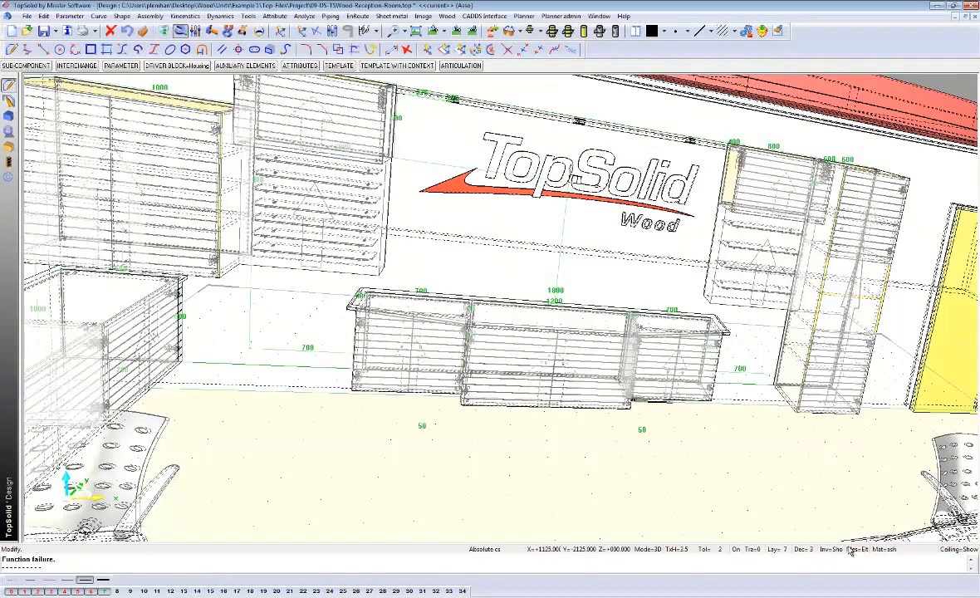
Step: Set the width of the wall cabinets flanking the logo to 600 mm and the large wall cabinet above the printer counter to 750 mm
{"action": "middle_click_drag", "start_coordinate": [705, 286], "coordinate": [690, 328]}
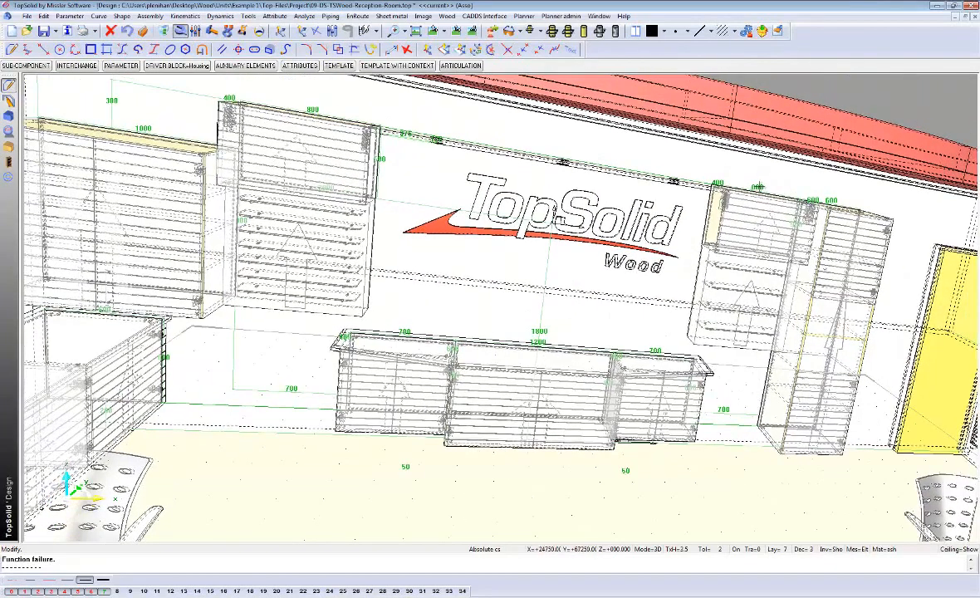
{"action": "left_click", "coordinate": [196, 31]}
{"action": "left_click", "coordinate": [313, 109]}
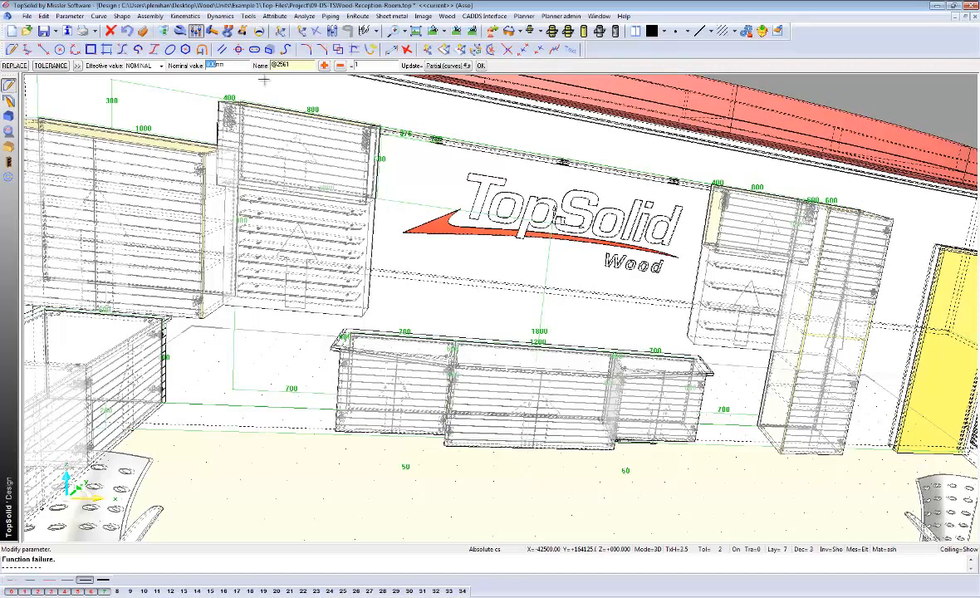
{"action": "key", "text": "Return"}
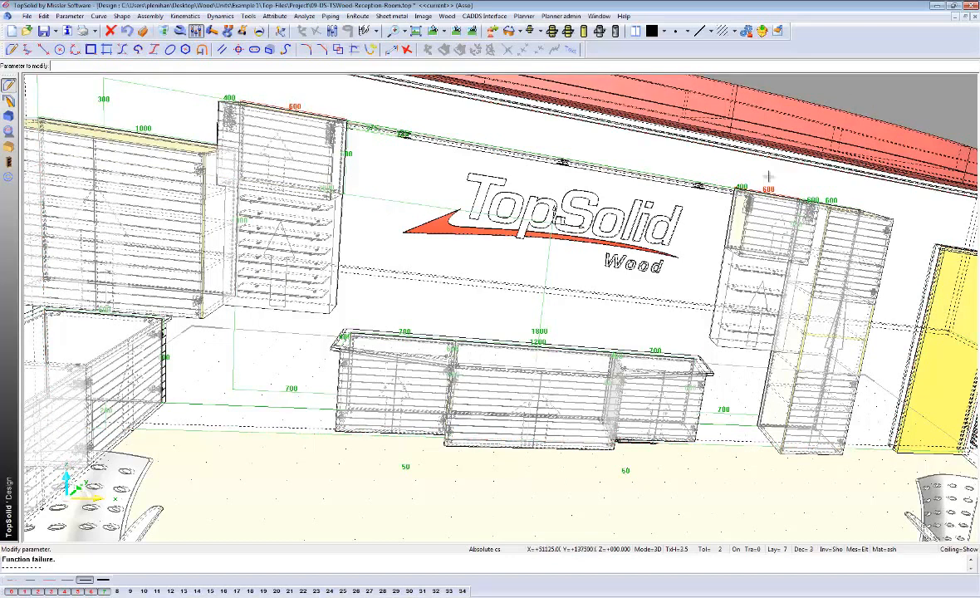
{"action": "left_click", "coordinate": [144, 128]}
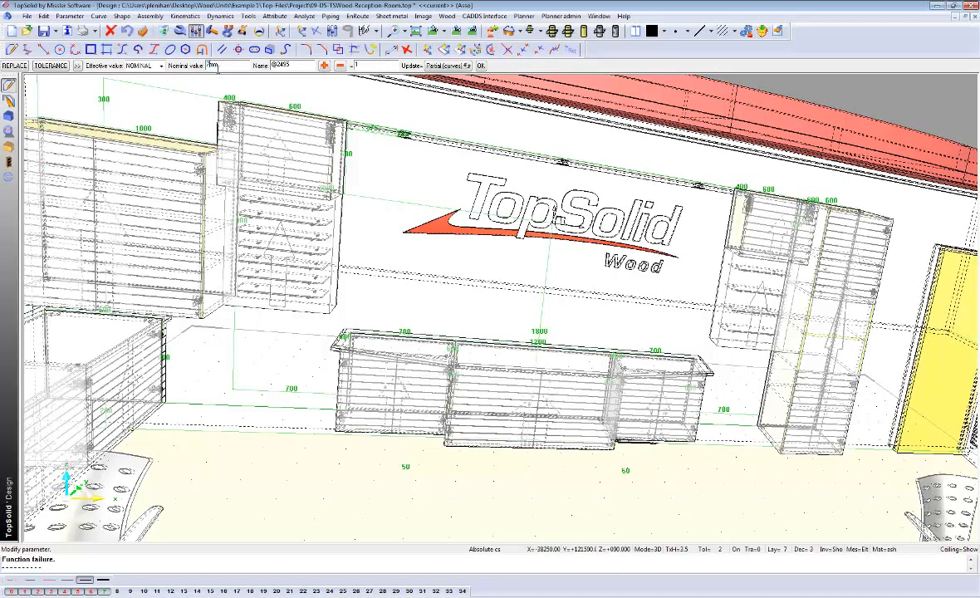
{"action": "key", "text": "Return"}
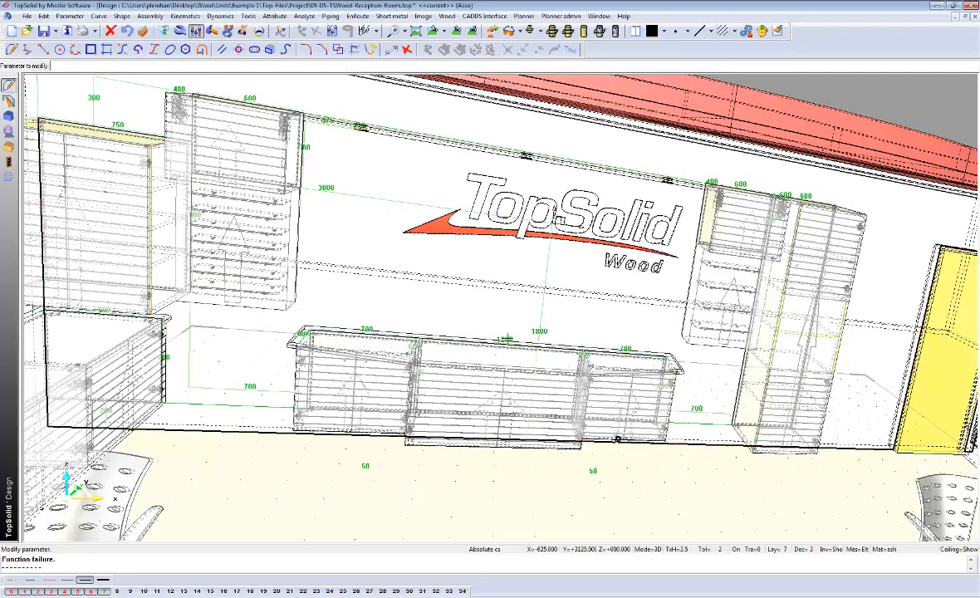
Step: Try to set the width of the middle low cabinet below the logo to 600 mm
{"action": "left_click", "coordinate": [504, 340]}
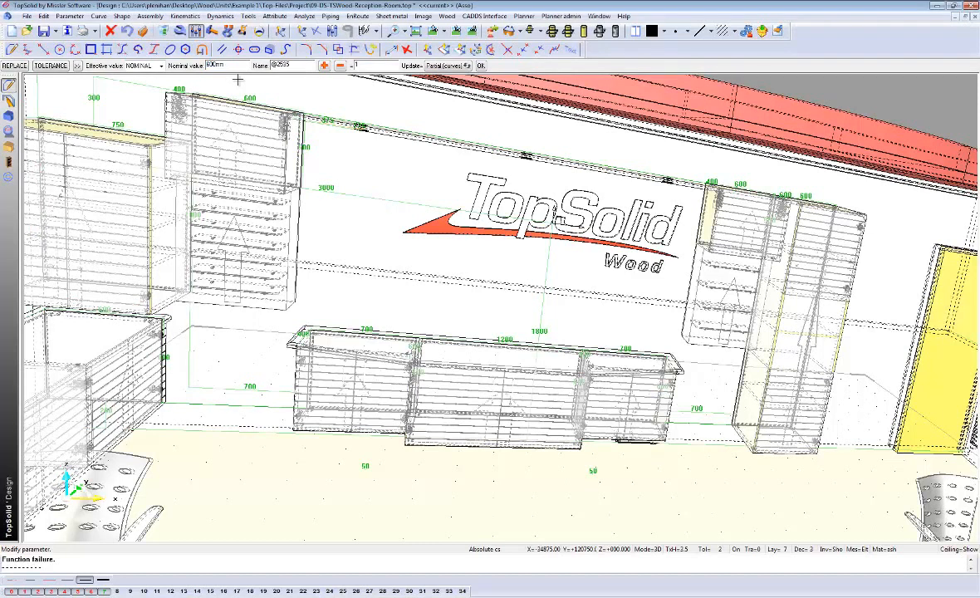
{"action": "key", "text": "Return"}
{"action": "scroll", "coordinate": [478, 287], "scroll_direction": "down", "scroll_amount": 3}
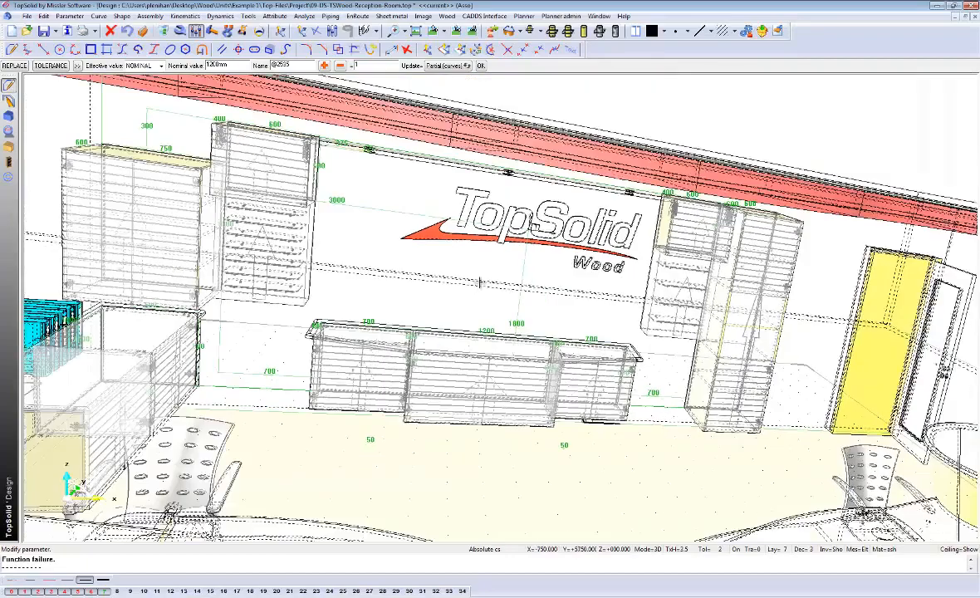
Step: Turn off layers 4 and 1 and hide the invisible elements so the parameter dimensions are no longer shown
{"action": "scroll", "coordinate": [436, 299], "scroll_direction": "up", "scroll_amount": 1}
{"action": "middle_click_drag", "start_coordinate": [404, 308], "coordinate": [441, 303]}
{"action": "scroll", "coordinate": [439, 300], "scroll_direction": "down", "scroll_amount": 2}
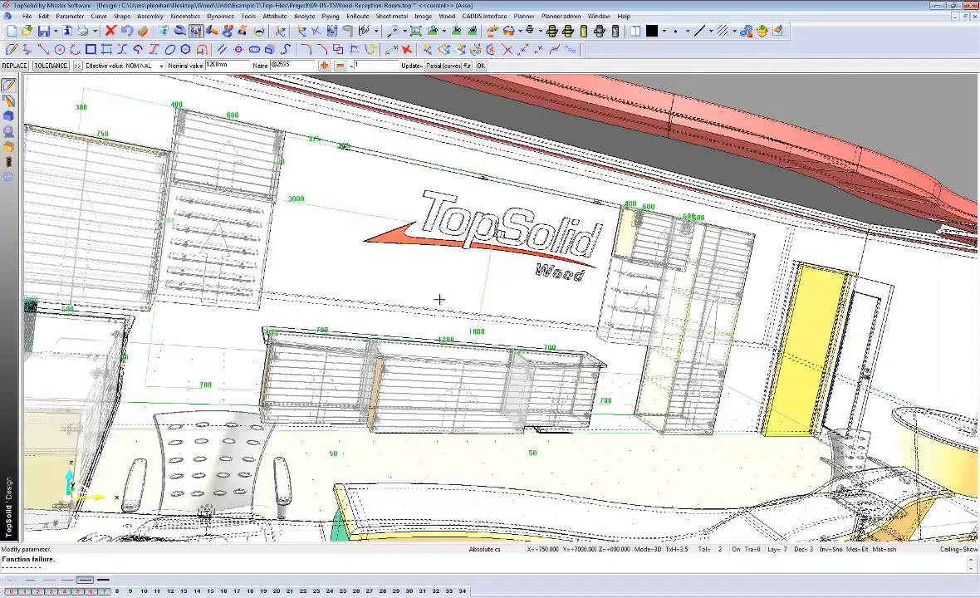
{"action": "middle_click_drag", "start_coordinate": [457, 280], "coordinate": [494, 304]}
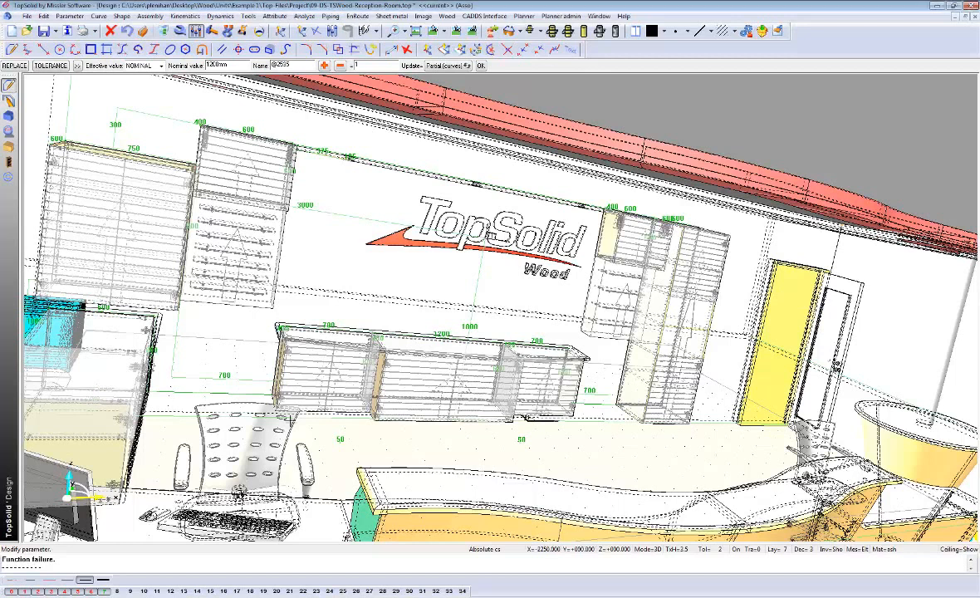
{"action": "left_click", "coordinate": [64, 591]}
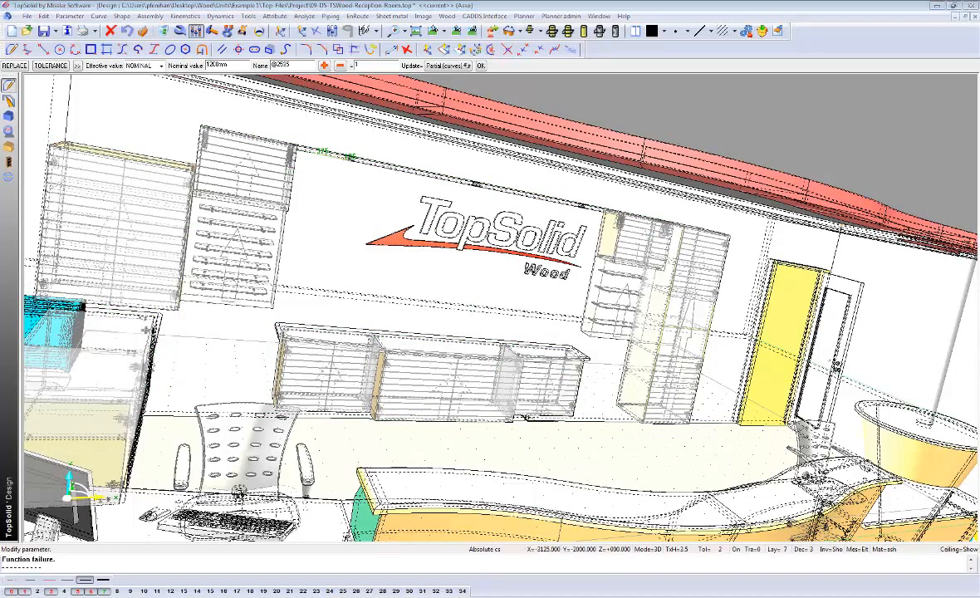
{"action": "left_click", "coordinate": [24, 591]}
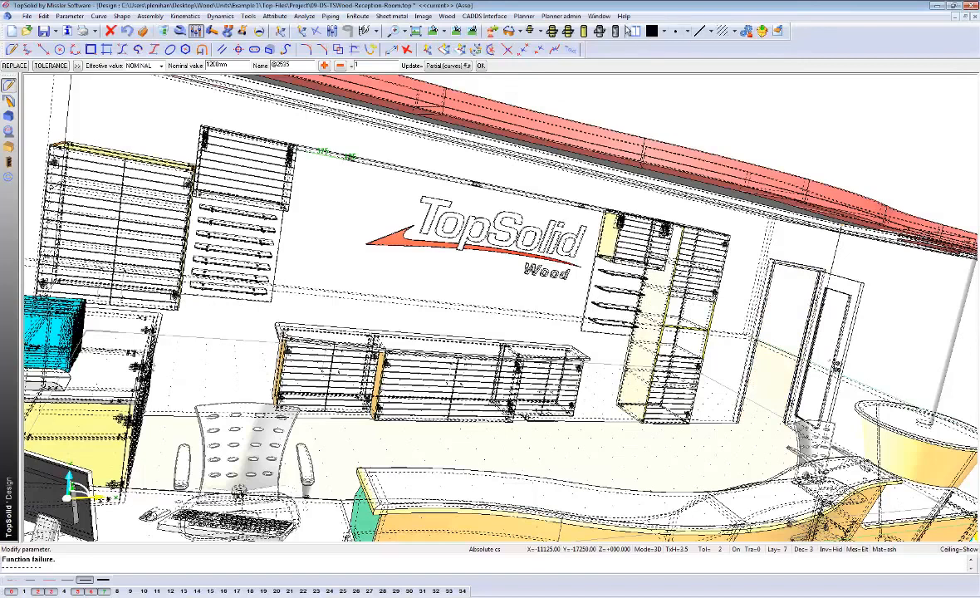
Step: Switch the model view from wireframe to the shaded display with materials, framing the whole reception area
{"action": "left_click", "coordinate": [568, 31]}
{"action": "scroll", "coordinate": [522, 323], "scroll_direction": "down", "scroll_amount": 2}
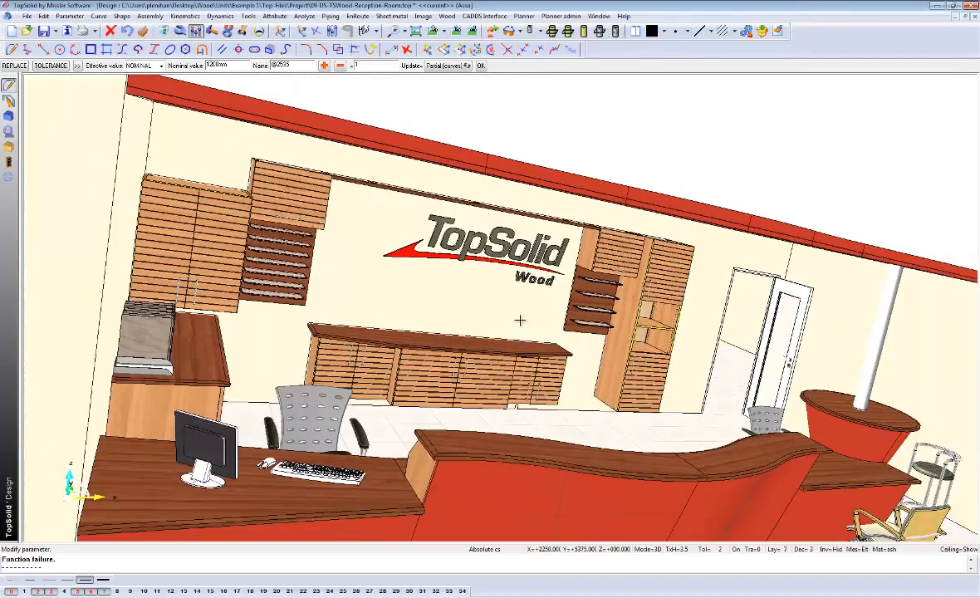
{"action": "mouse_move", "coordinate": [594, 386]}
{"action": "middle_mouse_down"}
{"action": "mouse_move", "coordinate": [579, 378]}
{"action": "mouse_move", "coordinate": [604, 384]}
{"action": "middle_mouse_up"}
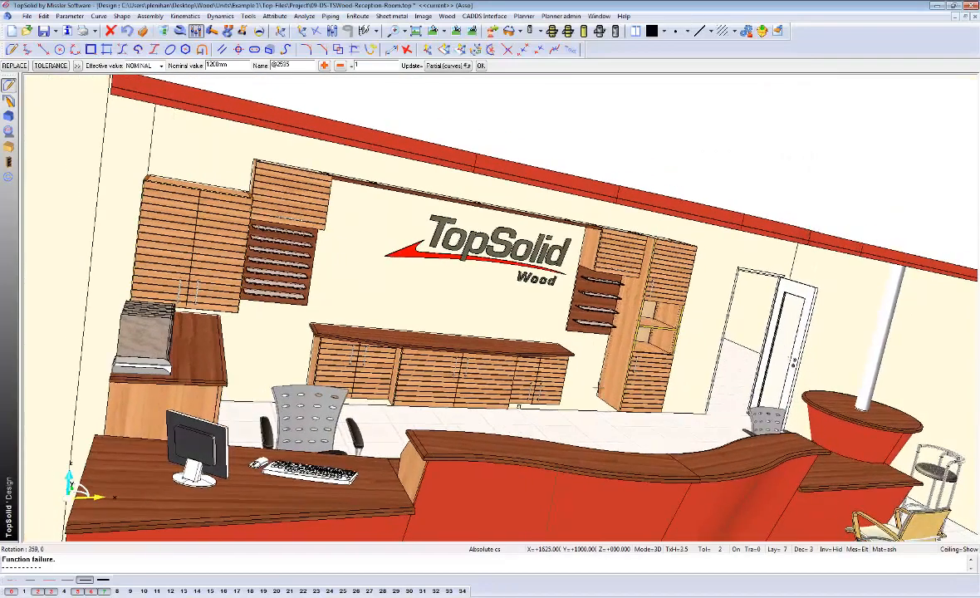
Step: Review the rendering technique choices and browse the saved reception room images in Windows Photo Viewer
{"action": "left_click", "coordinate": [8, 130]}
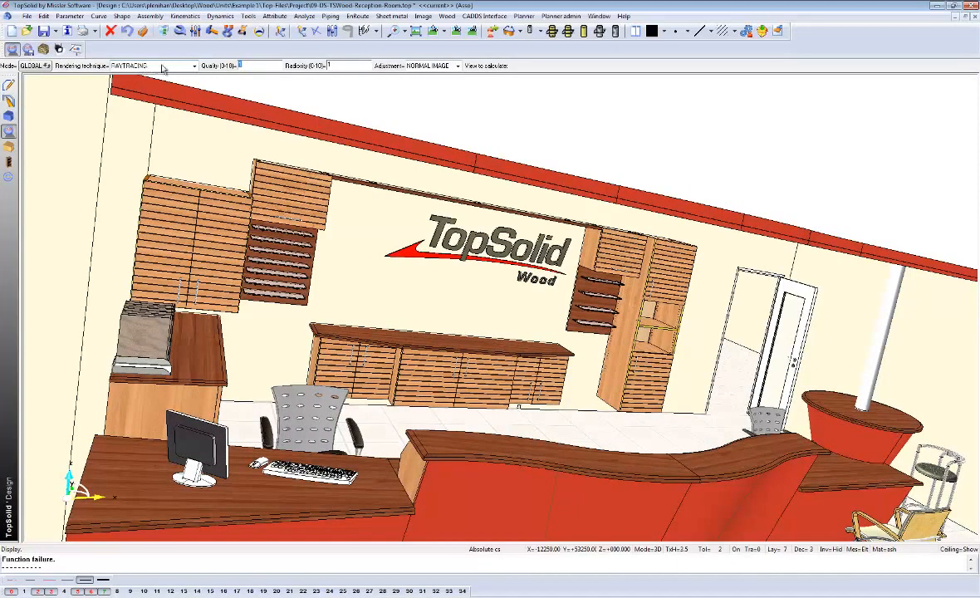
{"action": "left_click", "coordinate": [143, 66]}
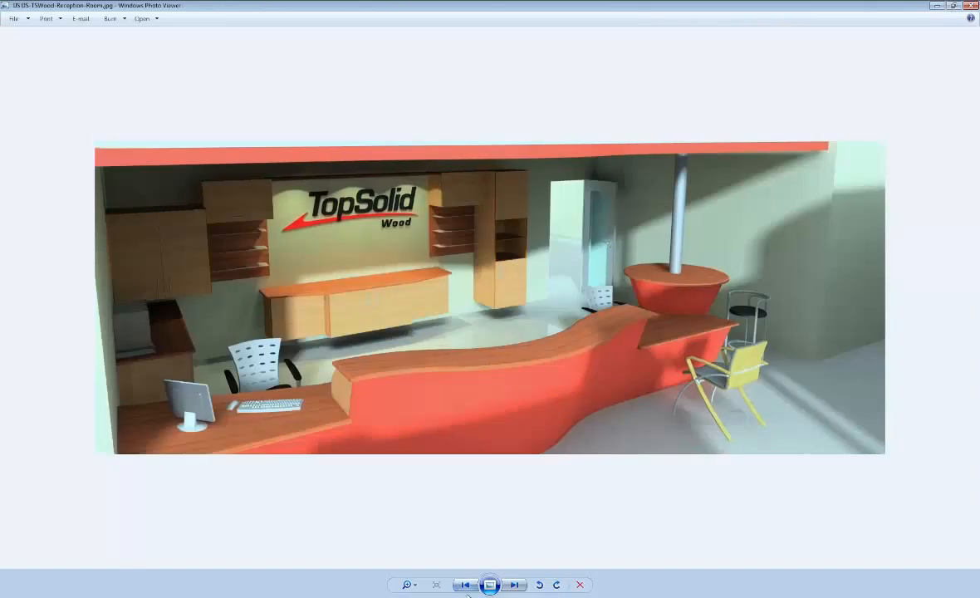
{"action": "left_click", "coordinate": [462, 585]}
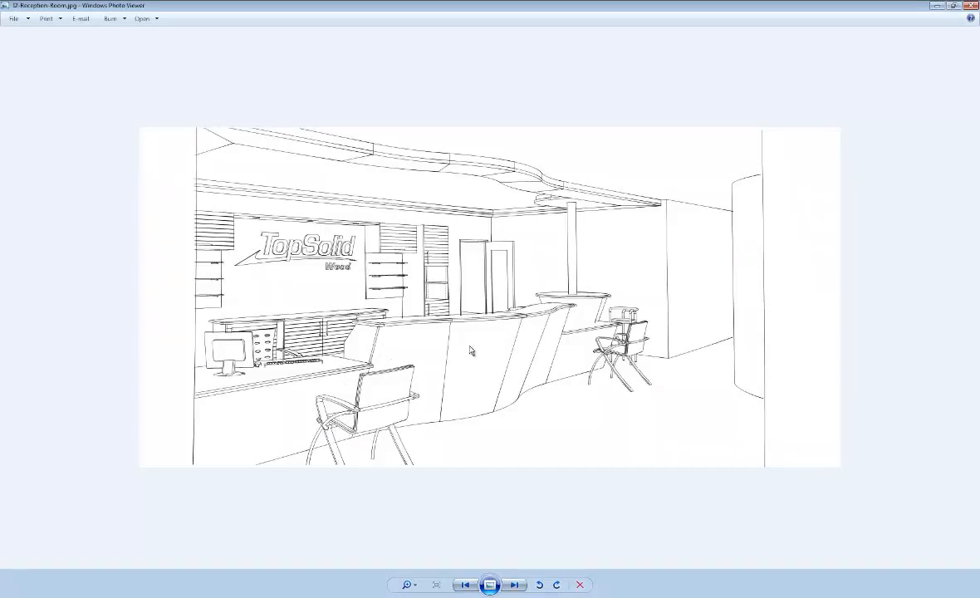
{"action": "left_click", "coordinate": [465, 584]}
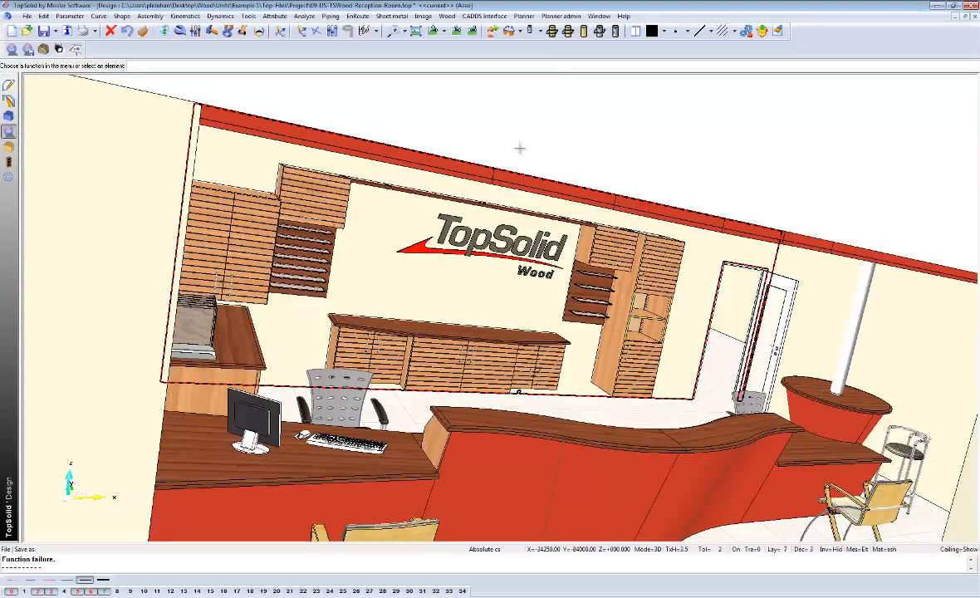
Step: Review the export file types offered when saving the design under another format, and cancel the save
{"action": "left_click", "coordinate": [27, 18]}
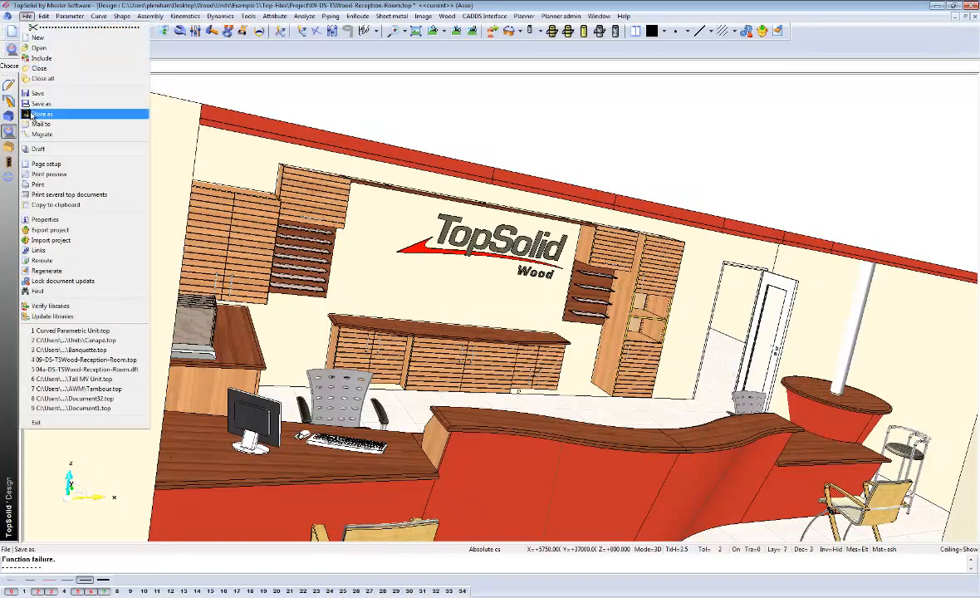
{"action": "left_click", "coordinate": [37, 99]}
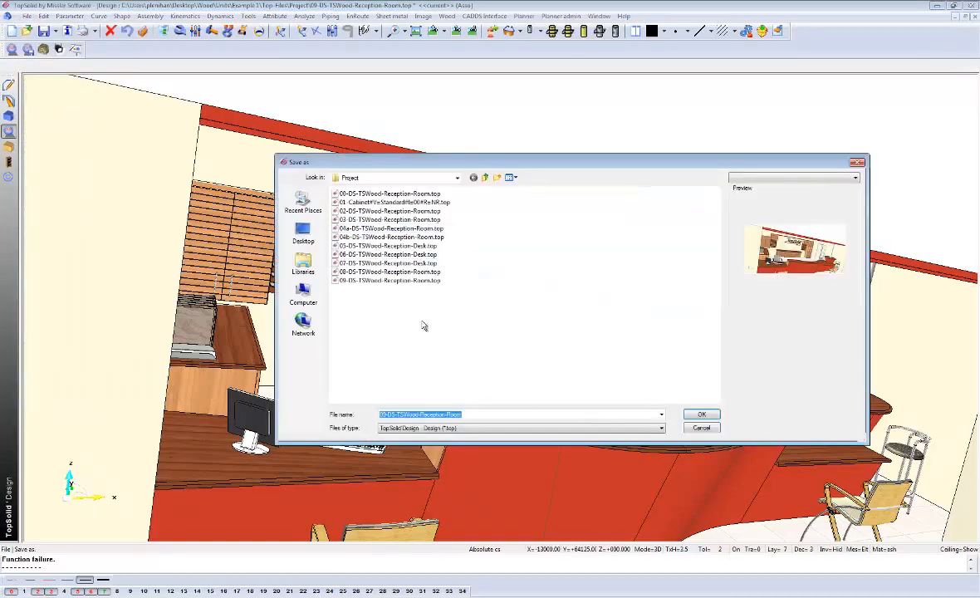
{"action": "left_click", "coordinate": [424, 428]}
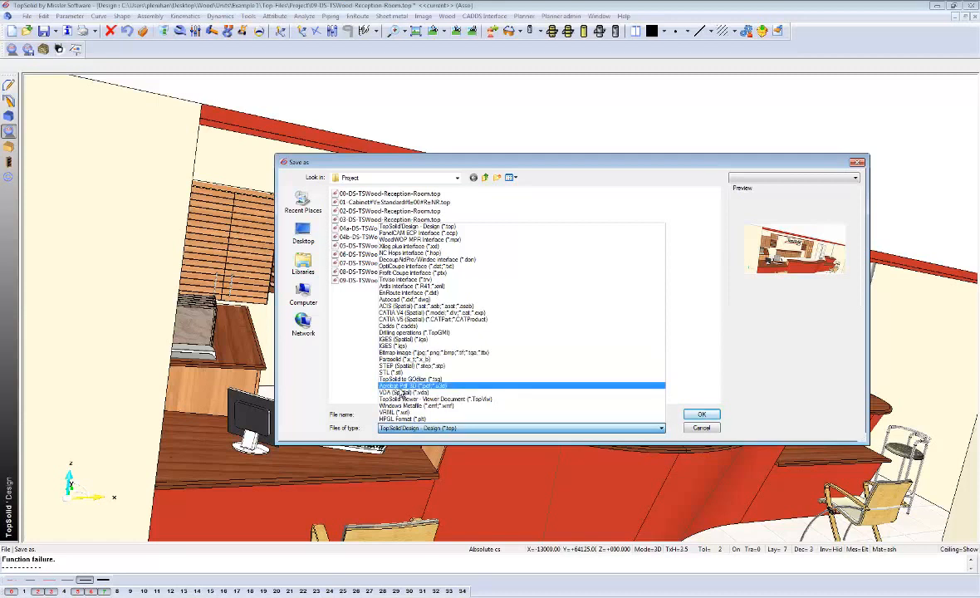
{"action": "left_click", "coordinate": [698, 429]}
{"action": "left_click", "coordinate": [698, 428]}
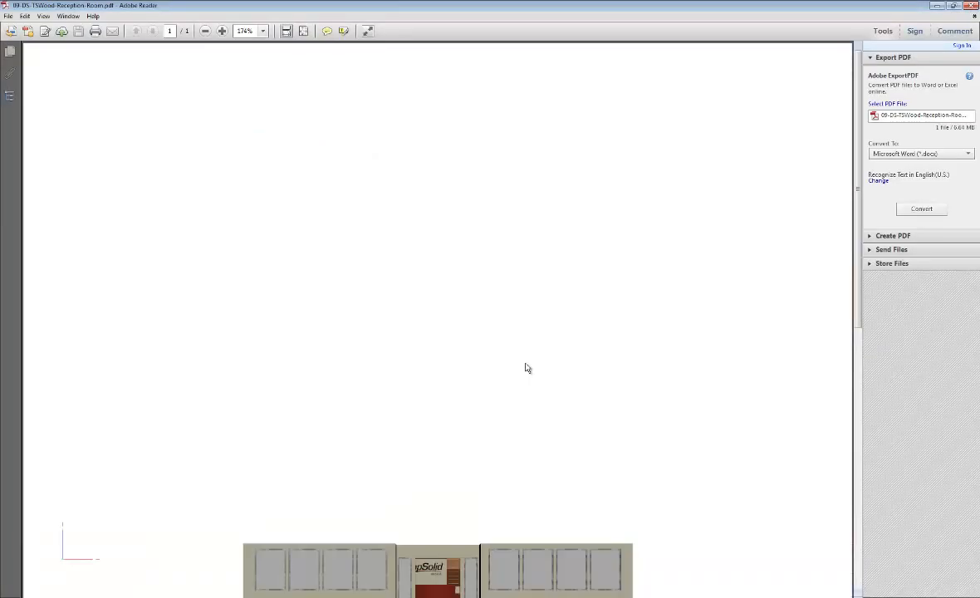
Step: Examine the building model in 09-DS-TSWood-Reception-Room.pdf in Adobe Reader, rotating it to an angled view from above
{"action": "scroll", "coordinate": [526, 367], "scroll_direction": "up", "scroll_amount": 1}
{"action": "scroll", "coordinate": [457, 370], "scroll_direction": "down", "scroll_amount": 4}
{"action": "left_click_drag", "start_coordinate": [858, 251], "coordinate": [859, 349]}
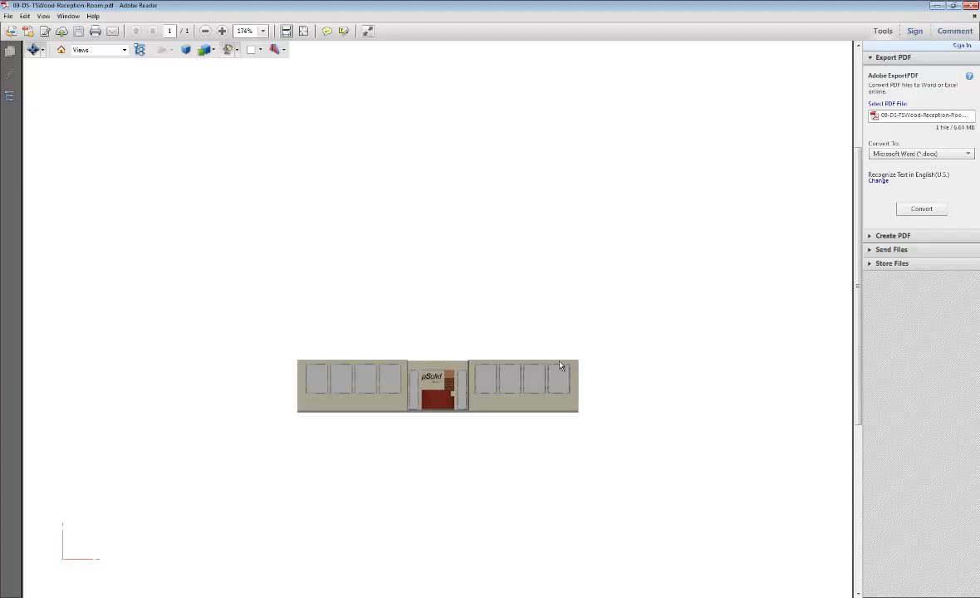
{"action": "left_click", "coordinate": [41, 50]}
{"action": "left_click", "coordinate": [37, 66]}
{"action": "left_click_drag", "start_coordinate": [493, 366], "coordinate": [398, 388]}
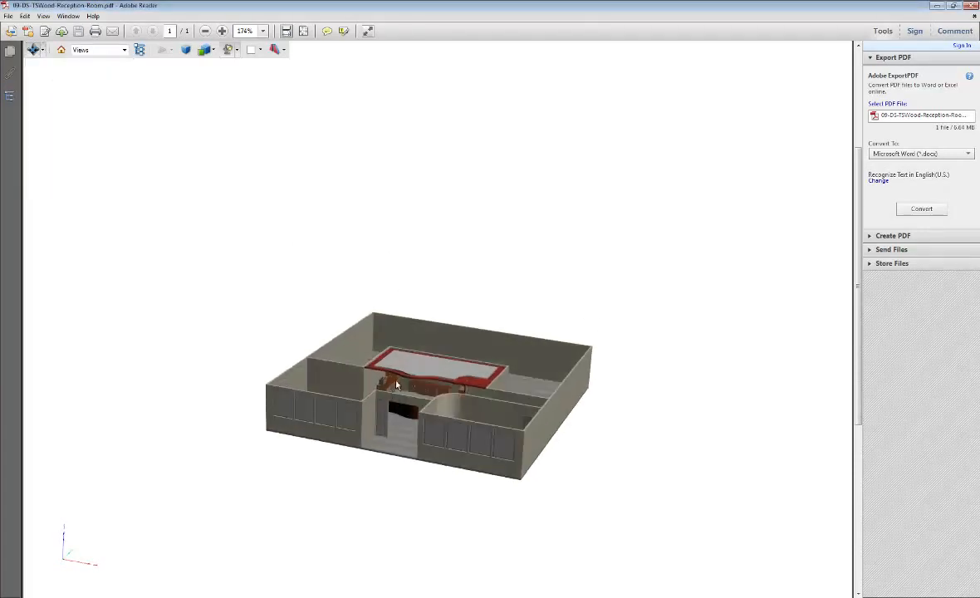
Step: Inspect the low cabinets and the room interior up close in the 3D PDF, and return to the TopSolid design
{"action": "scroll", "coordinate": [412, 381], "scroll_direction": "down", "scroll_amount": 2}
{"action": "scroll", "coordinate": [414, 380], "scroll_direction": "up", "scroll_amount": 6}
{"action": "scroll", "coordinate": [415, 384], "scroll_direction": "up", "scroll_amount": 10}
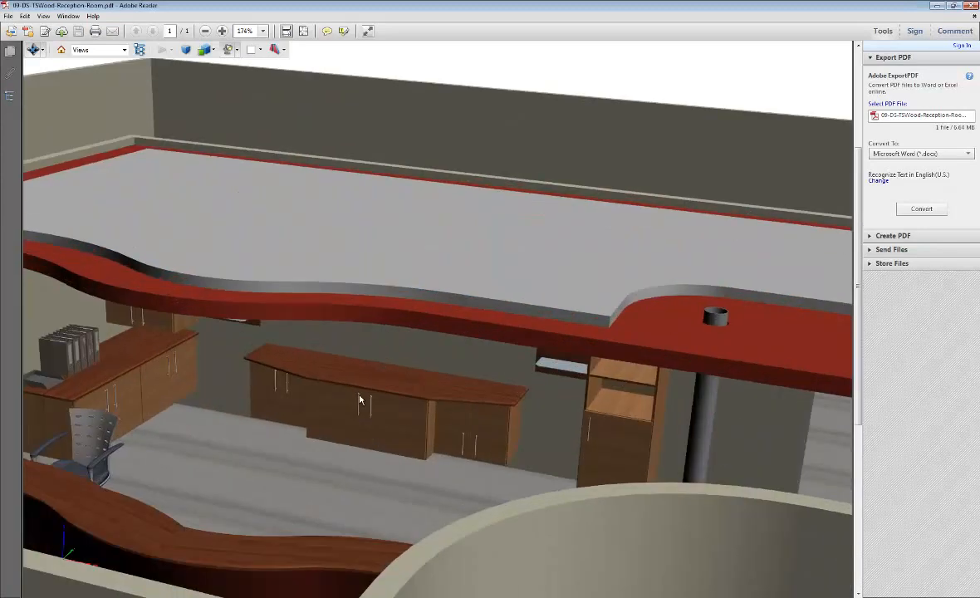
{"action": "scroll", "coordinate": [426, 369], "scroll_direction": "up", "scroll_amount": 6}
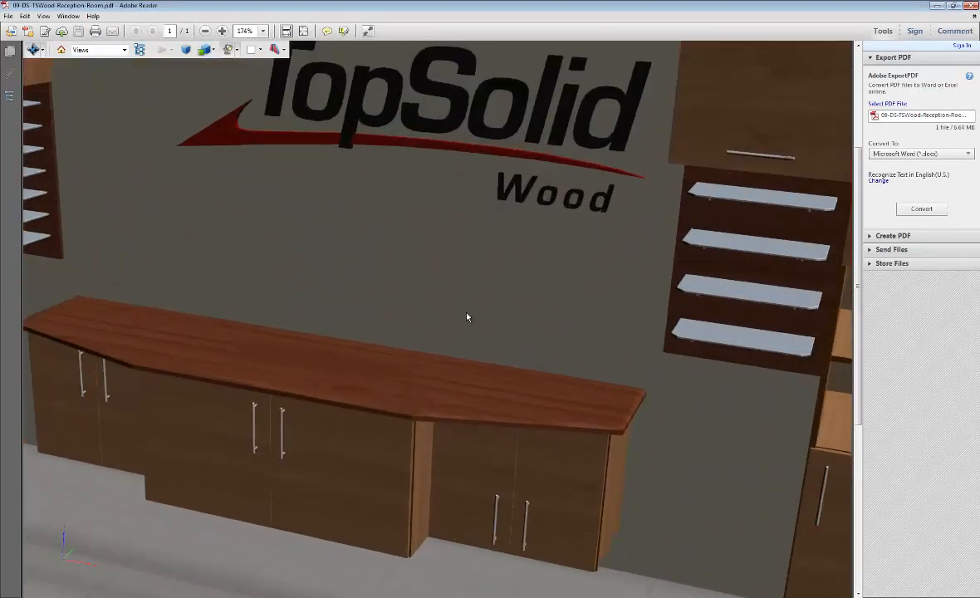
{"action": "left_click_drag", "start_coordinate": [435, 347], "coordinate": [520, 210], "text": "ctrl"}
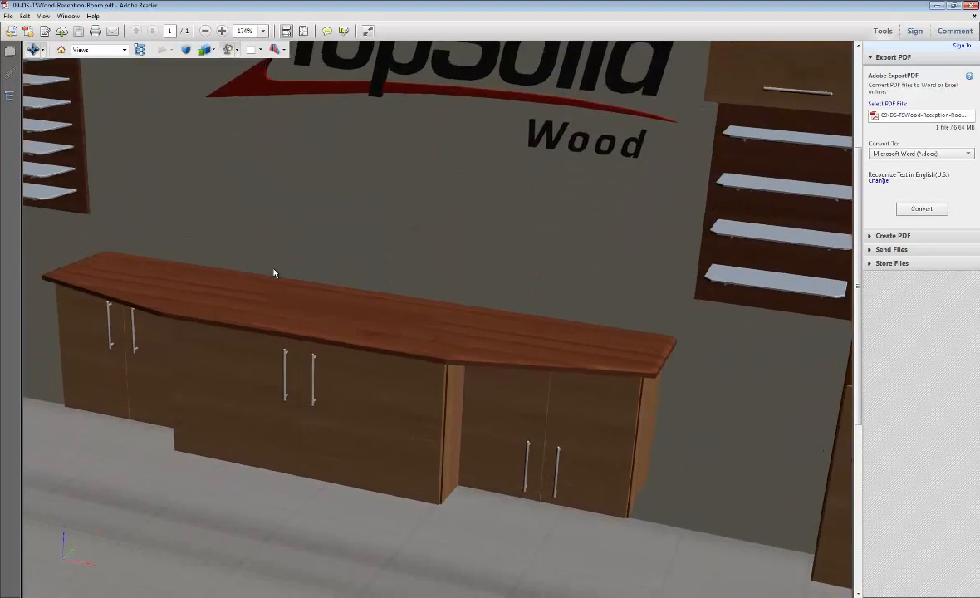
{"action": "left_click_drag", "start_coordinate": [471, 335], "coordinate": [772, 375]}
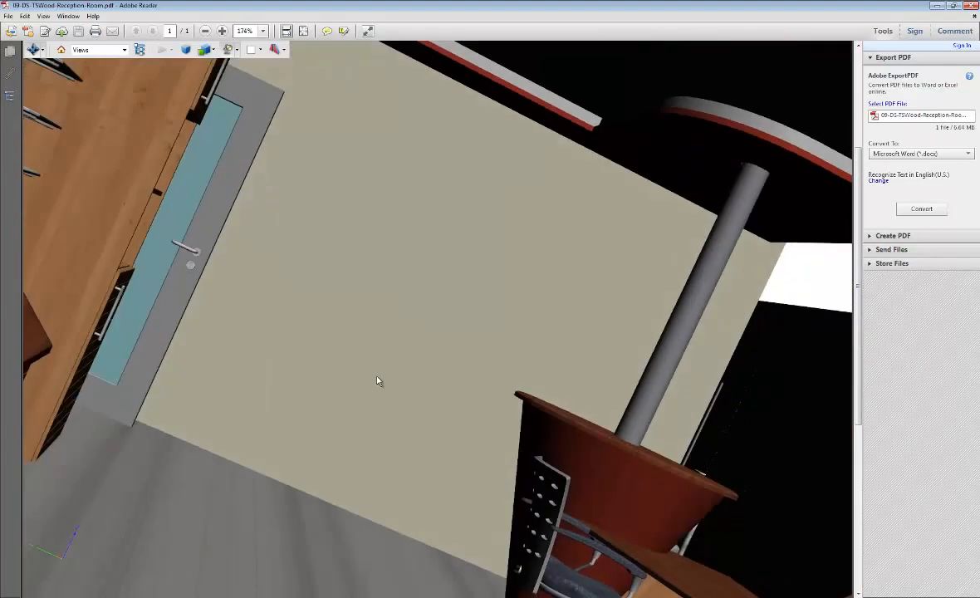
{"action": "left_click_drag", "start_coordinate": [202, 352], "coordinate": [233, 311]}
{"action": "left_click", "coordinate": [938, 5]}
{"action": "middle_click_drag", "start_coordinate": [664, 341], "coordinate": [626, 270]}
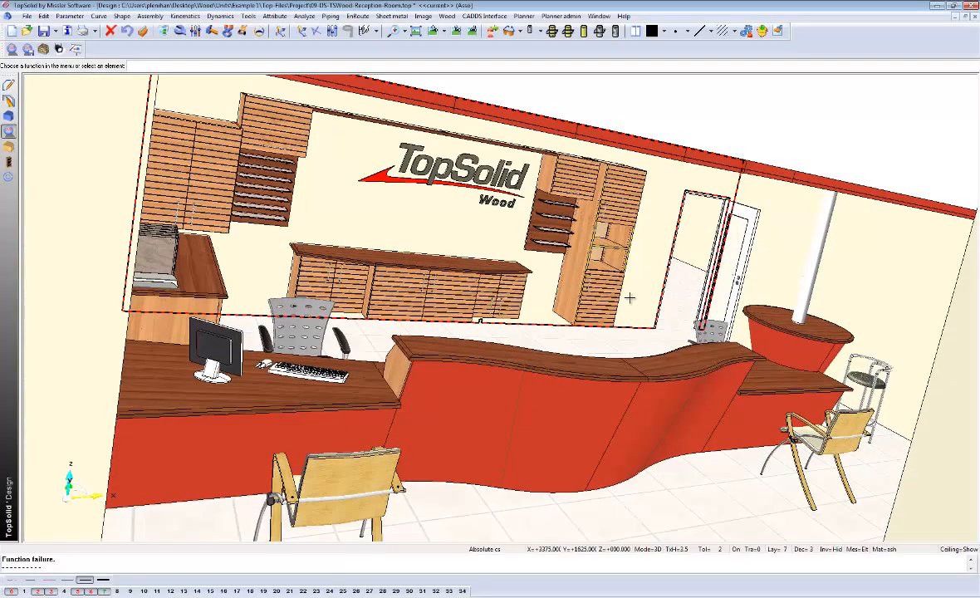